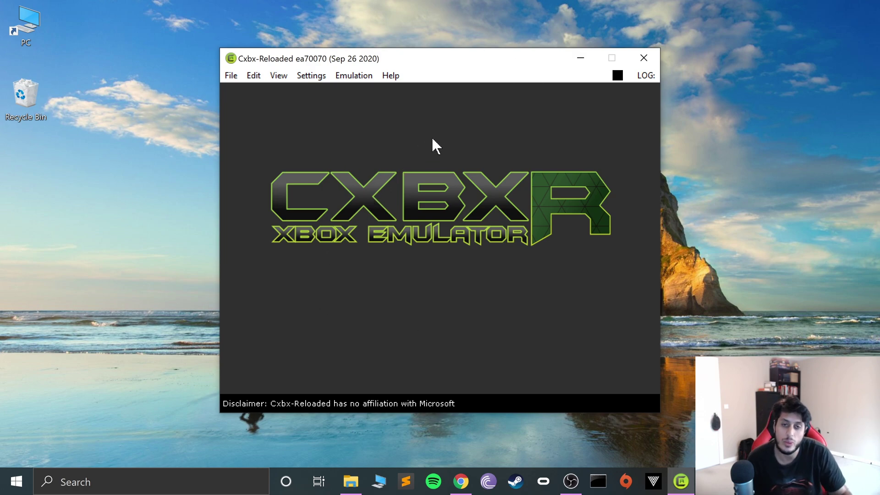
# - Minimise the emulator and open the Windows Game Controllers settings to check the installed controllers
pyautogui.click(581, 58)
pyautogui.click(16, 481)
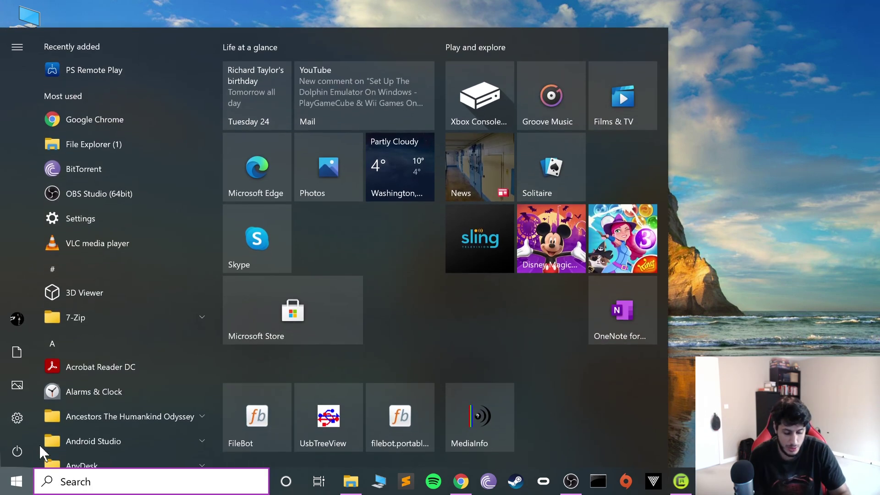
pyautogui.write('game')
pyautogui.press('Return')
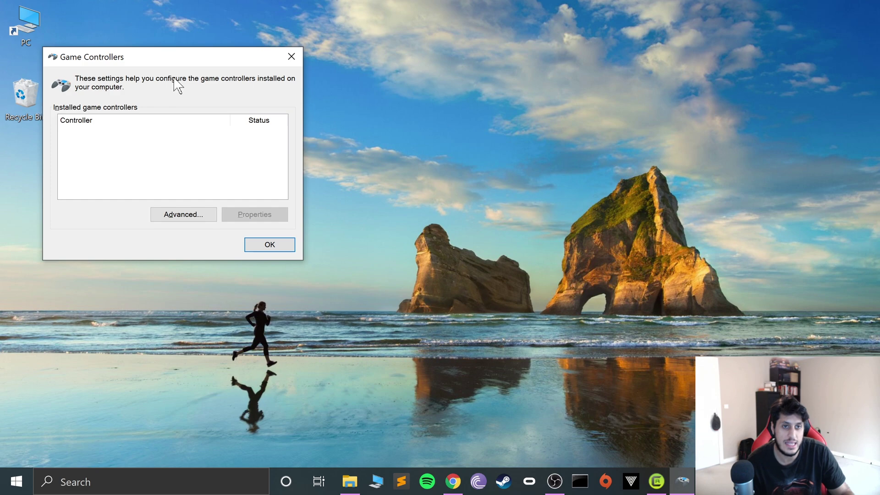
pyautogui.moveTo(164, 59); pyautogui.dragTo(243, 72)
# - Open the Windows Bluetooth & other devices settings
pyautogui.click(17, 477)
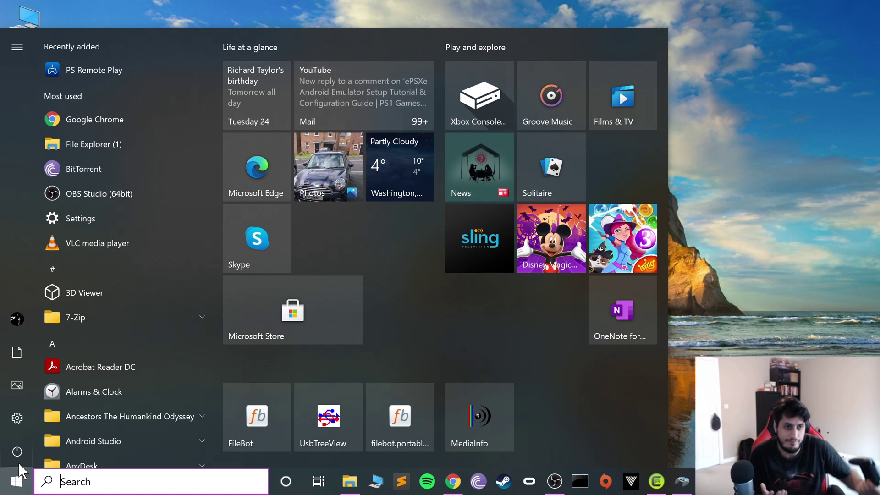
pyautogui.write('b;')
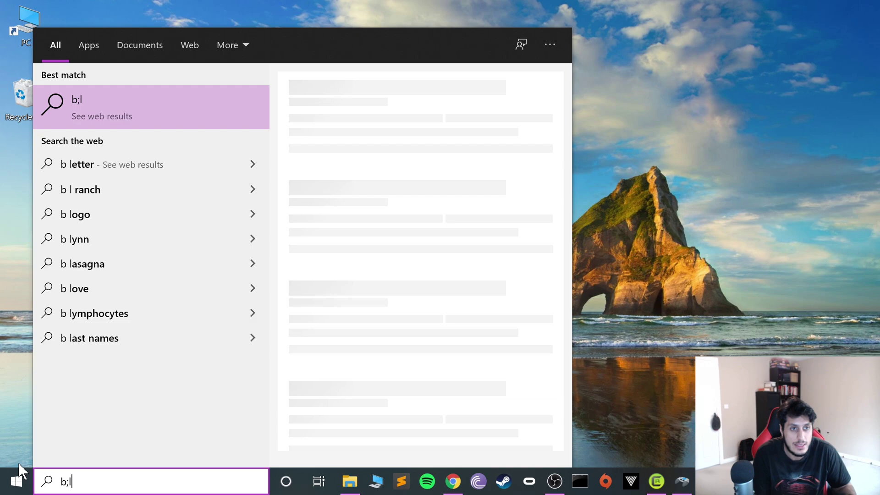
pyautogui.press('BackSpace')
pyautogui.write('l')
pyautogui.press('Return')
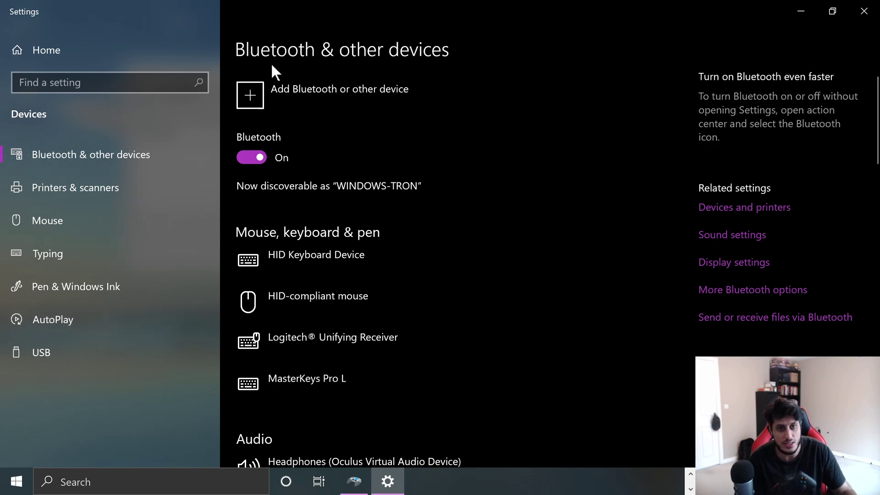
# - Add the Xbox Wireless Controller as a new Bluetooth device
pyautogui.click(277, 92)
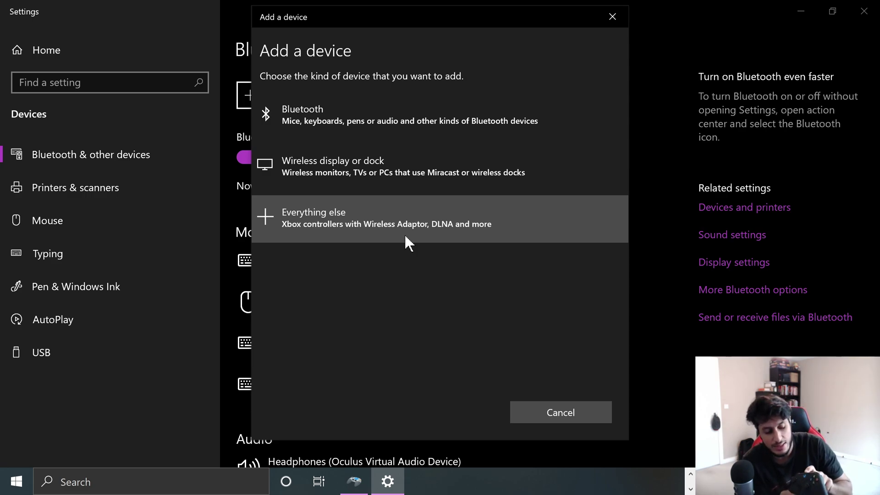
pyautogui.click(311, 123)
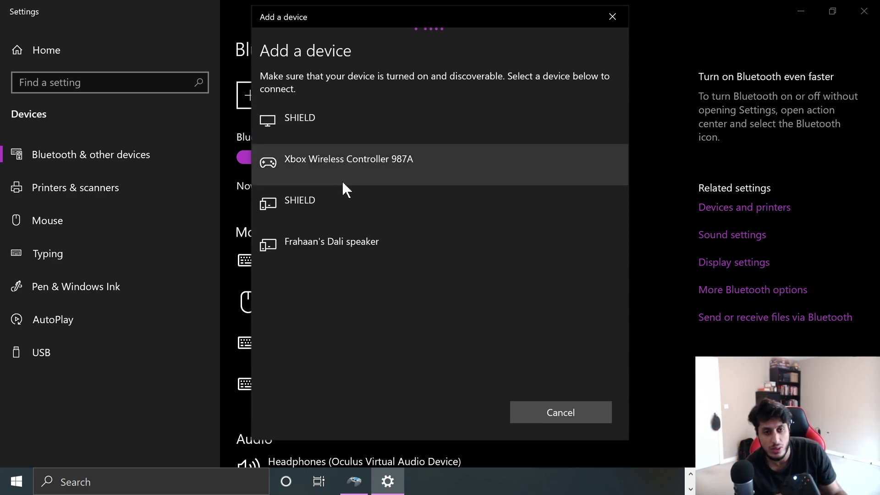
pyautogui.click(337, 172)
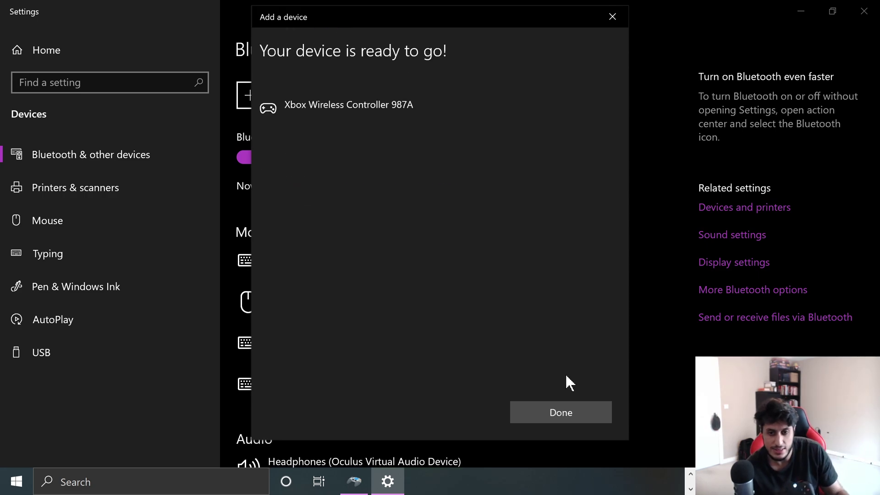
pyautogui.click(552, 411)
# - Check the 6 axis 16 button gamepad's test page in Game Controllers, and close both windows
pyautogui.click(357, 482)
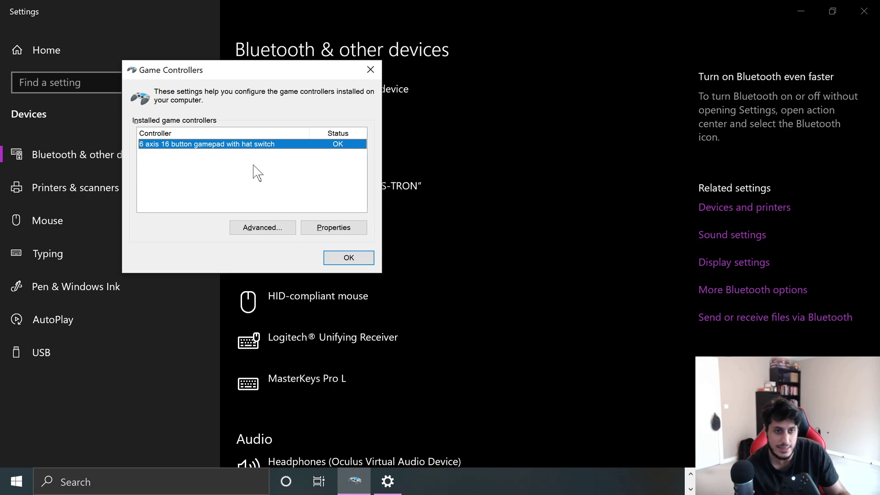
pyautogui.click(316, 228)
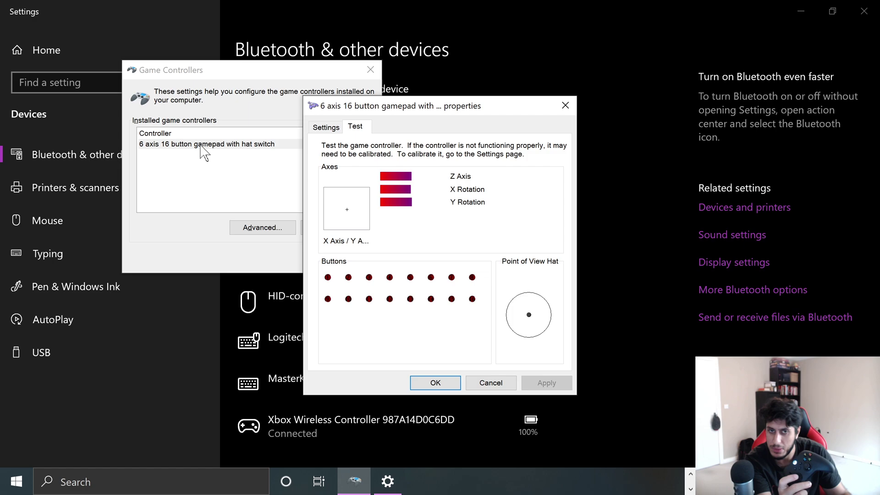
pyautogui.click(565, 106)
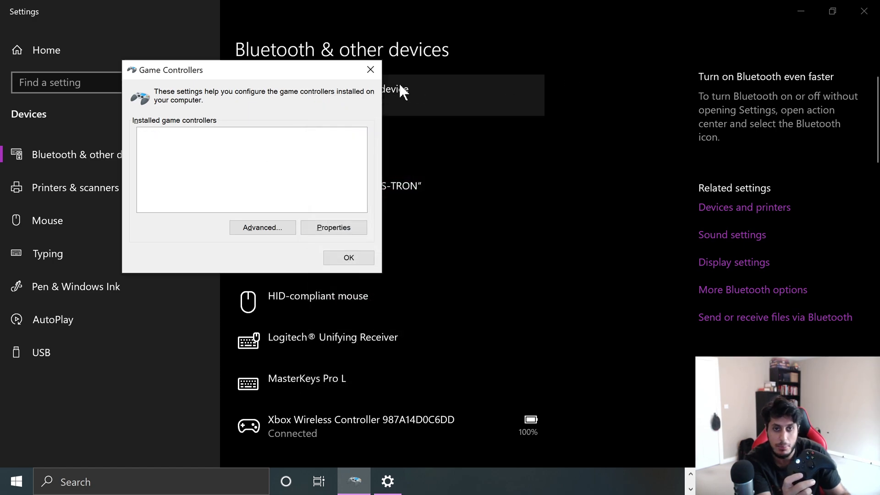
pyautogui.click(367, 71)
# - Check the Xbox Wireless Controller's entry in the Bluetooth device list and minimise the Settings window
pyautogui.scroll(-2, 338, 341)
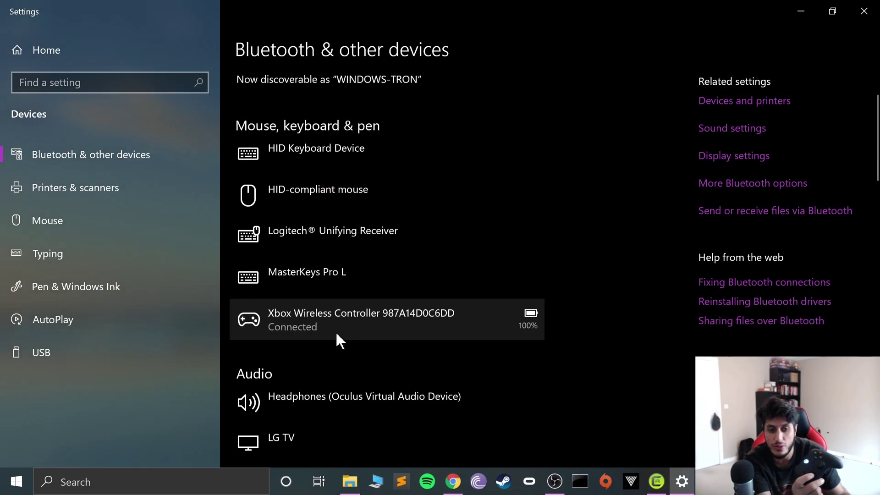
pyautogui.scroll(-1, 336, 331)
pyautogui.click(323, 287)
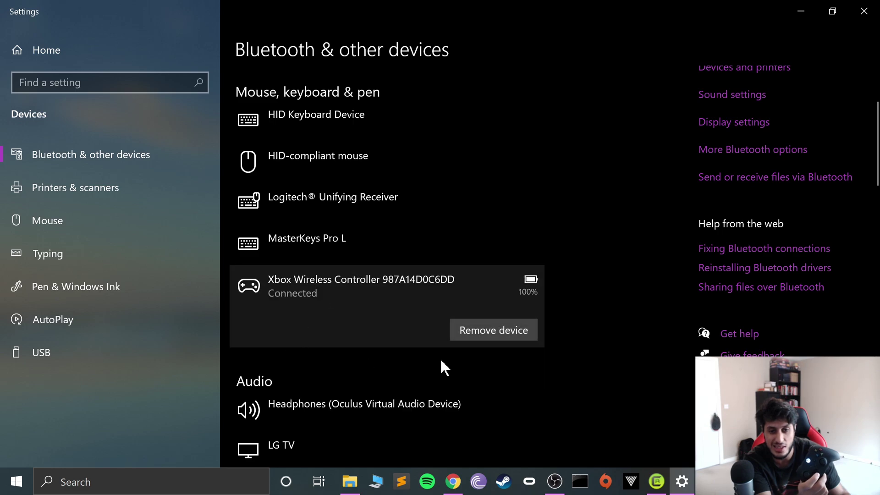
pyautogui.click(803, 11)
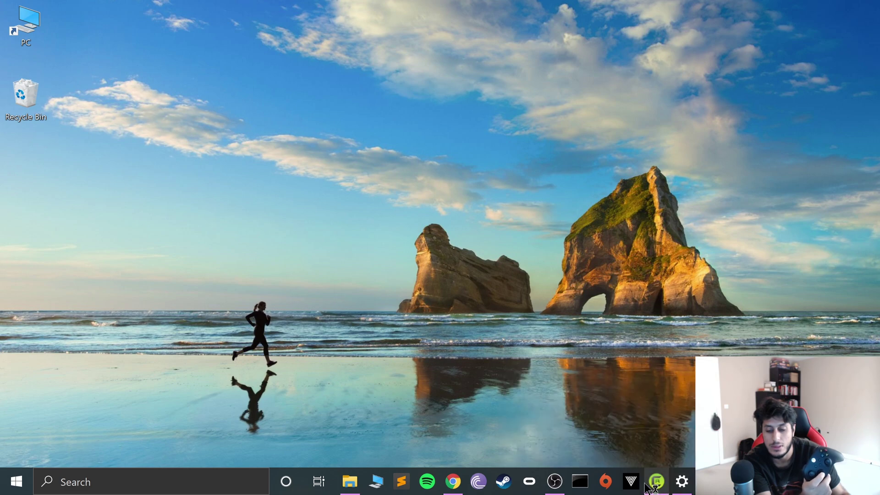
# - End the Game_rmdwin10_f.exe task in Task Manager and close Task Manager
pyautogui.moveTo(658, 487)
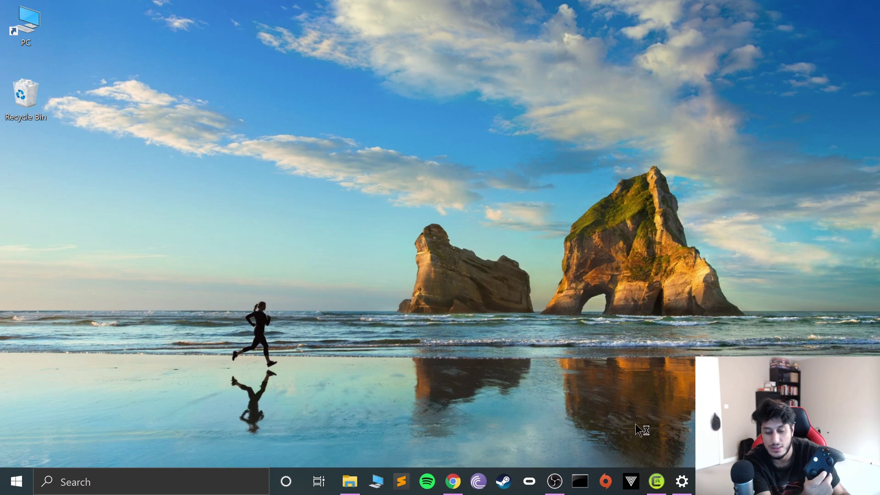
pyautogui.hotkey('ctrl', 'shift', 'Escape')
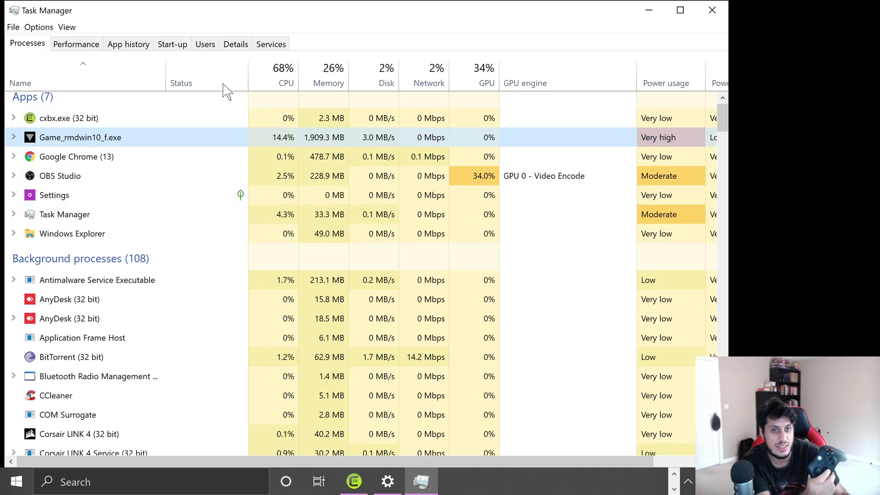
pyautogui.rightClick(133, 138)
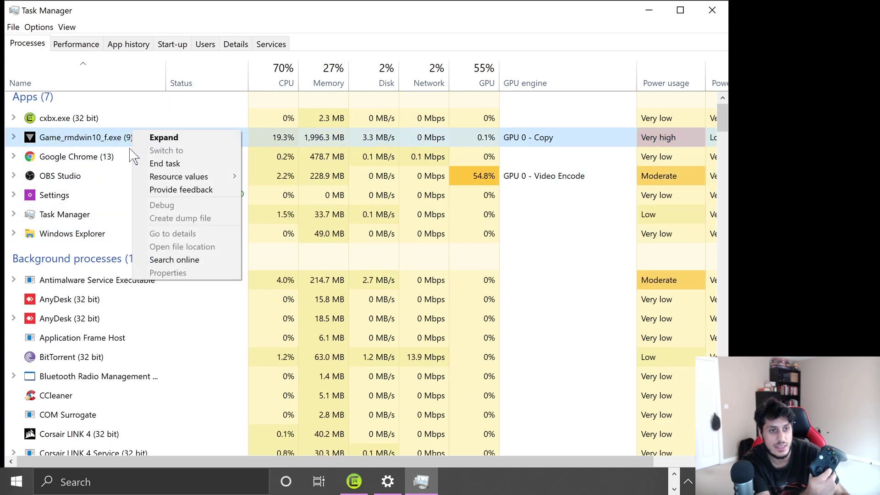
pyautogui.click(177, 164)
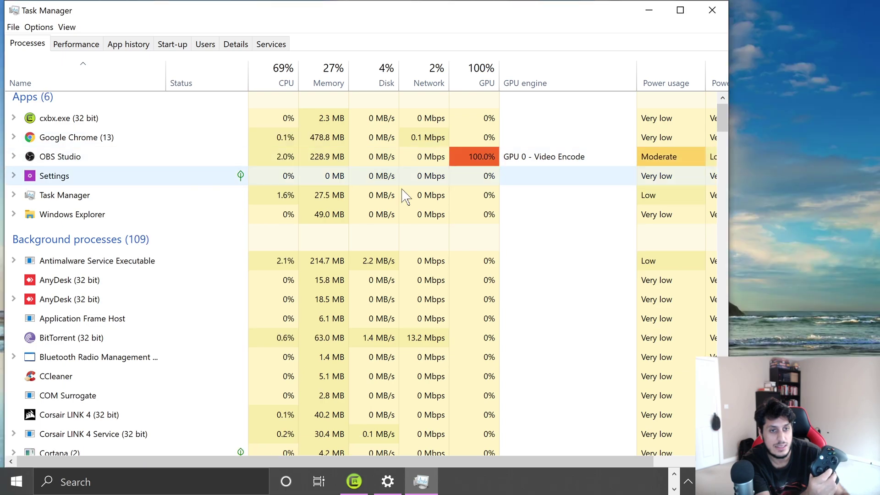
pyautogui.click(699, 6)
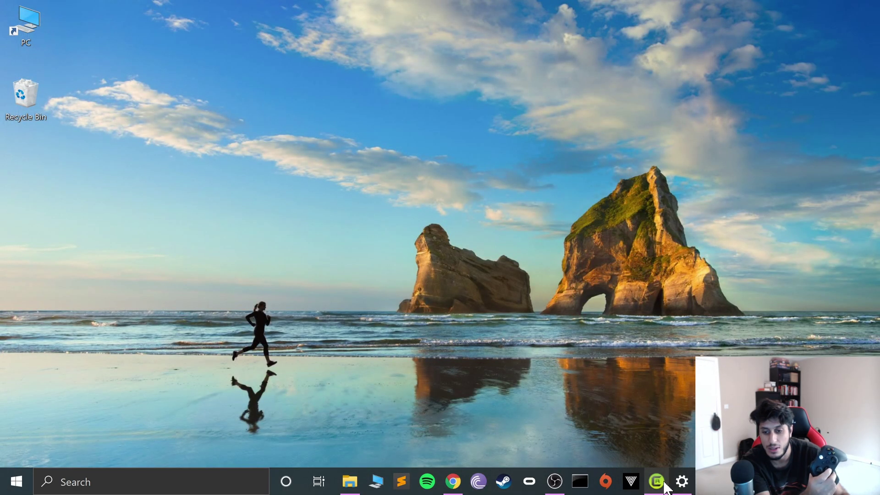
# - Switch to Cxbx-Reloaded and open the input bindings of the MS Controller Duke on port 1
pyautogui.click(664, 484)
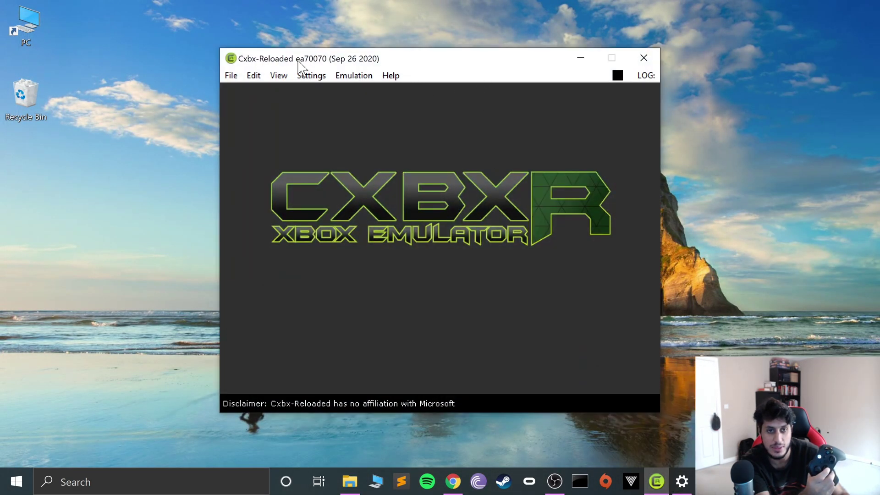
pyautogui.click(306, 77)
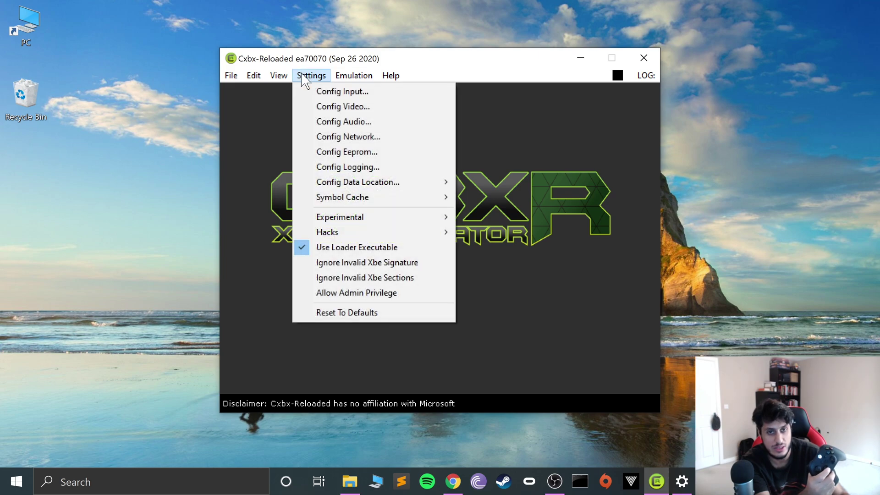
pyautogui.click(320, 93)
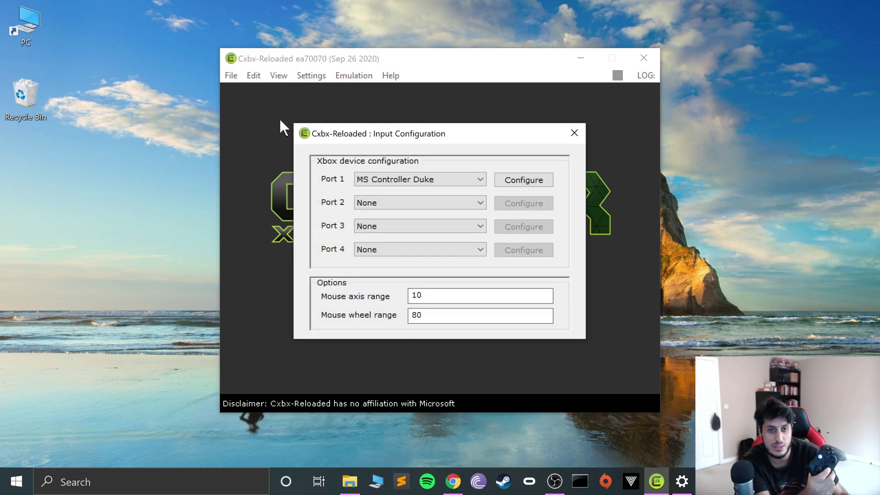
pyautogui.click(416, 180)
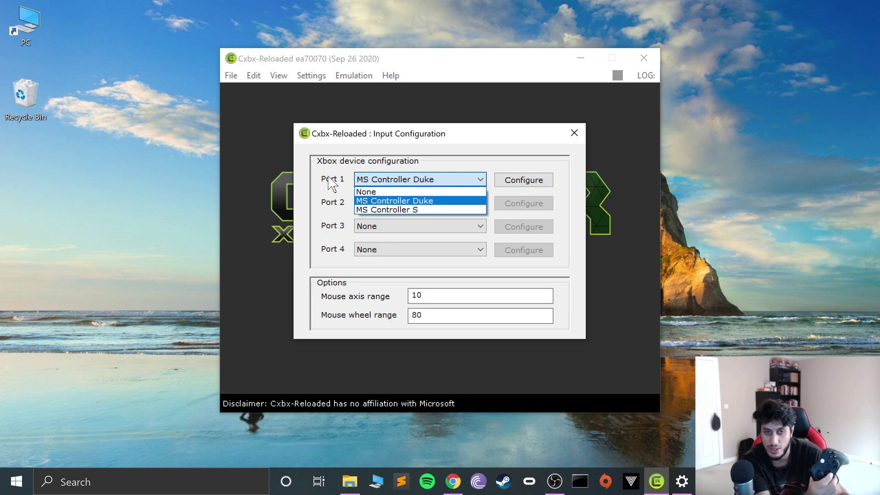
pyautogui.click(338, 185)
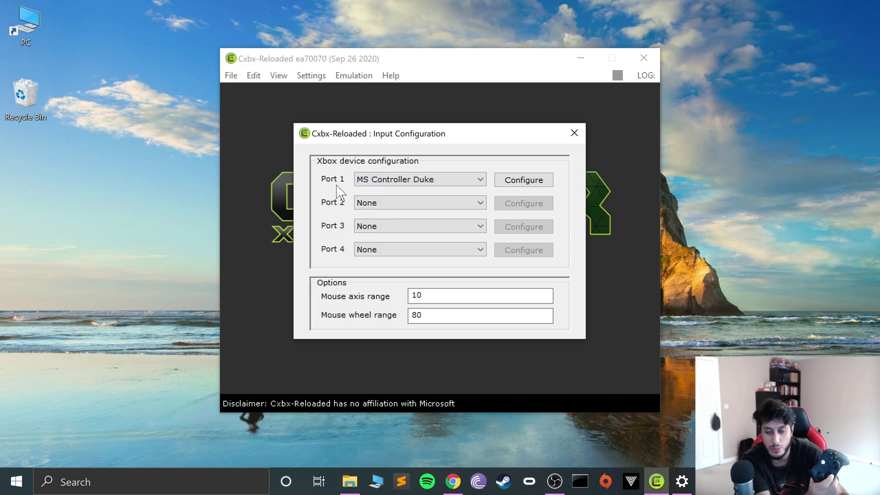
pyautogui.click(400, 181)
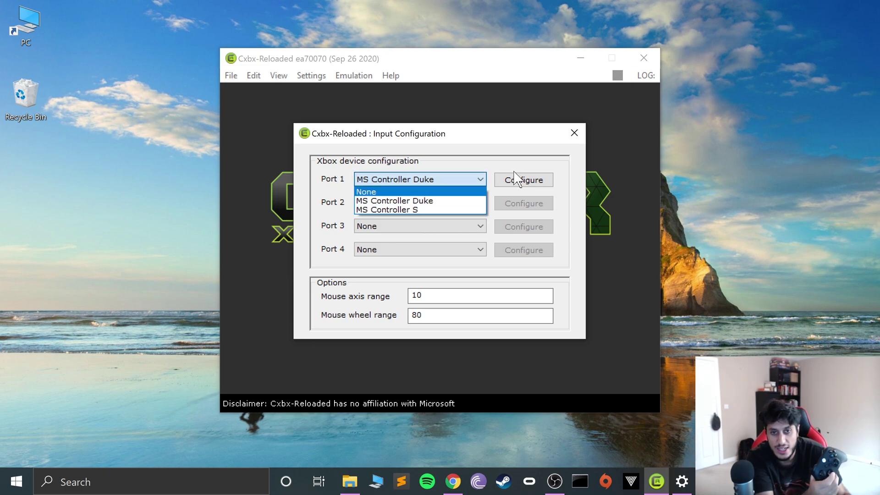
pyautogui.click(534, 159)
pyautogui.click(540, 180)
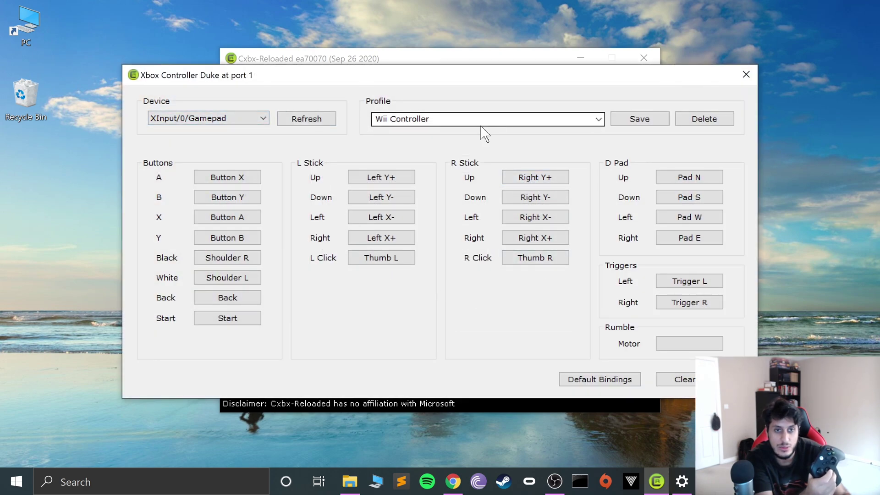
# - Enter Xbox Series X as the profile name and choose XInput/0/Gamepad as the input device
pyautogui.click(518, 119)
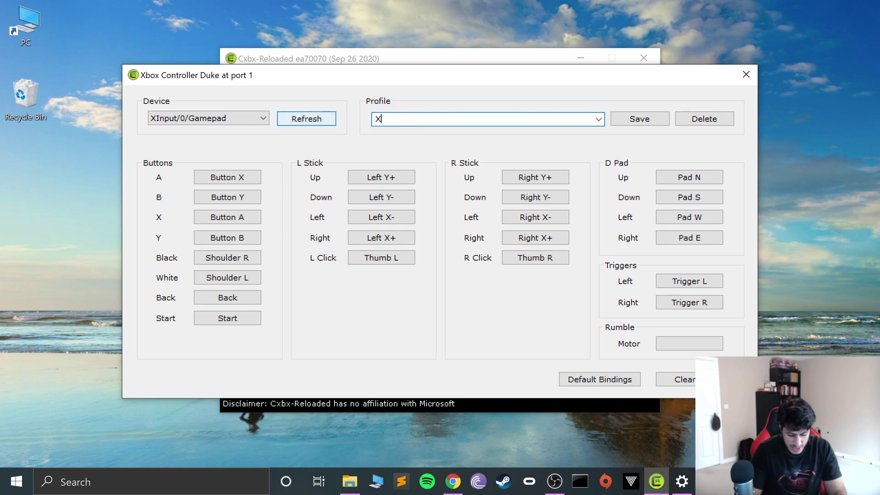
pyautogui.write('box Ser')
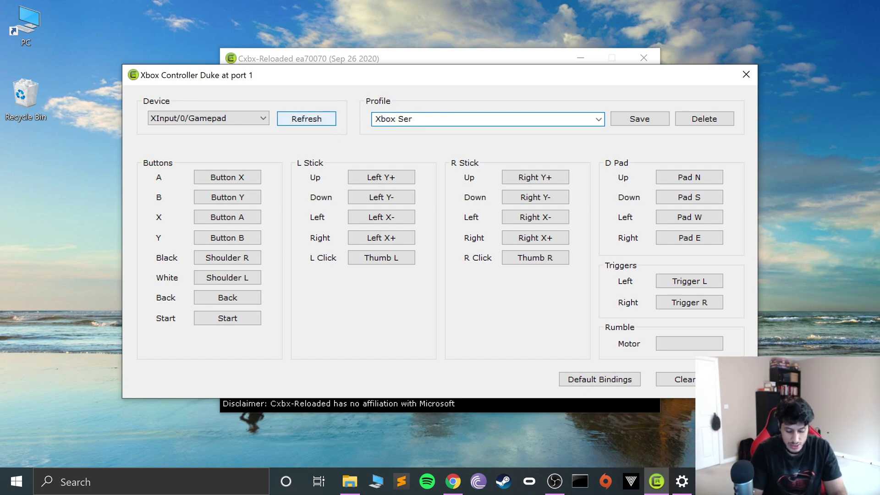
pyautogui.write('ies X')
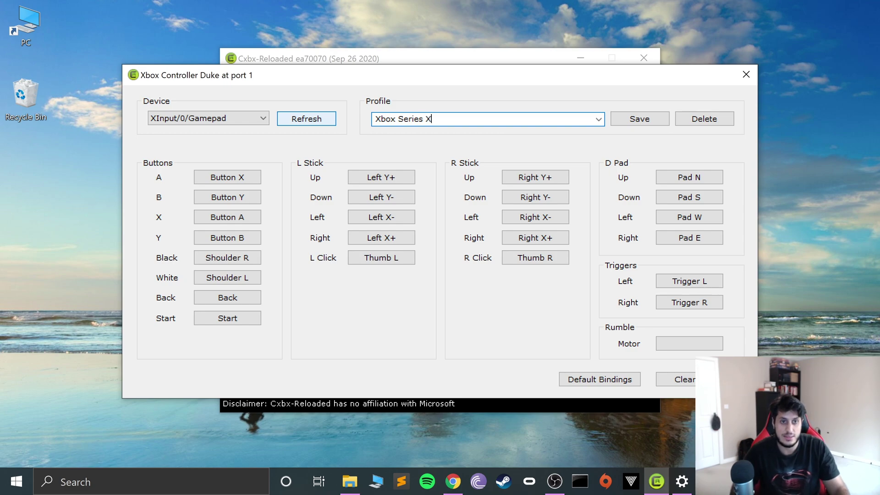
pyautogui.click(223, 120)
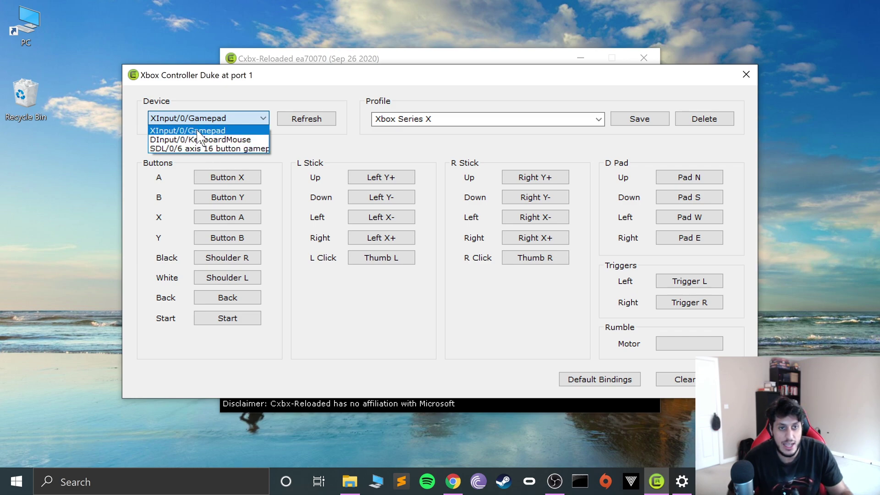
pyautogui.click(198, 132)
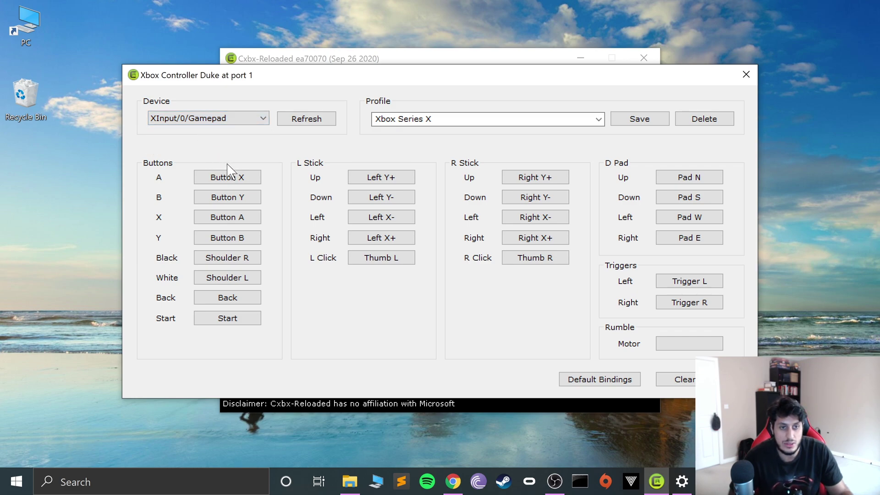
# - Bind the Duke's A, B and X inputs to Button A, Button B and Button X on the gamepad
pyautogui.click(230, 177)
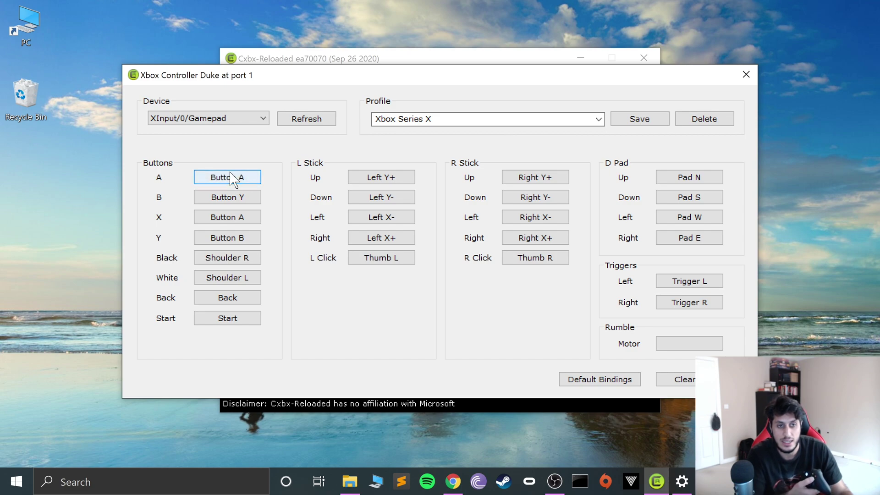
pyautogui.click(215, 119)
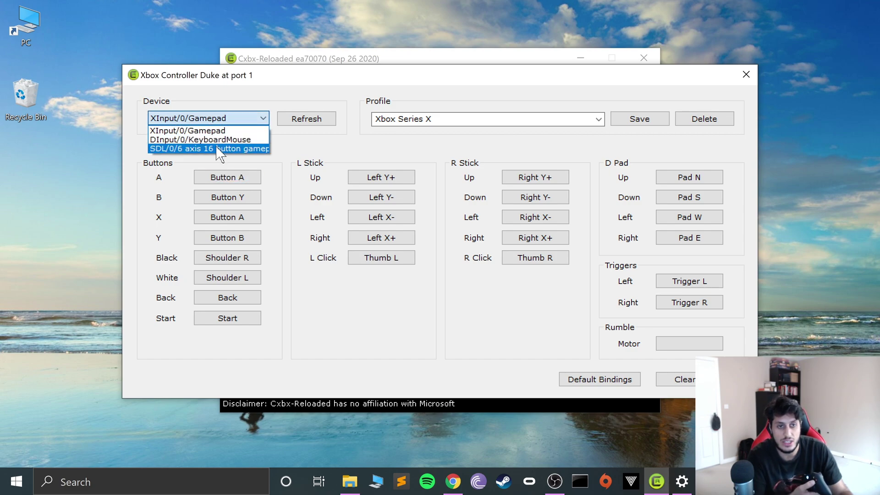
pyautogui.click(309, 146)
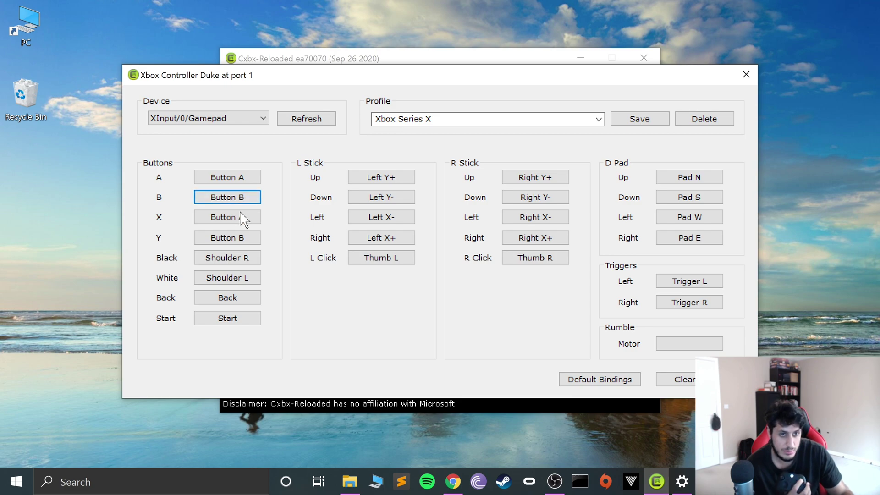
pyautogui.click(235, 219)
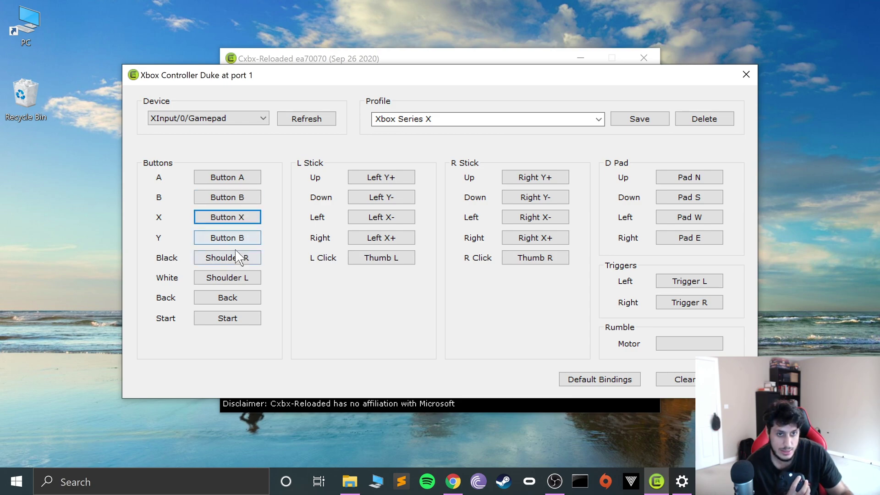
# - Bind the Duke's Y, Black, White, Start and Back inputs to Button Y, Shoulder R, Shoulder L, Start and Back
pyautogui.click(227, 237)
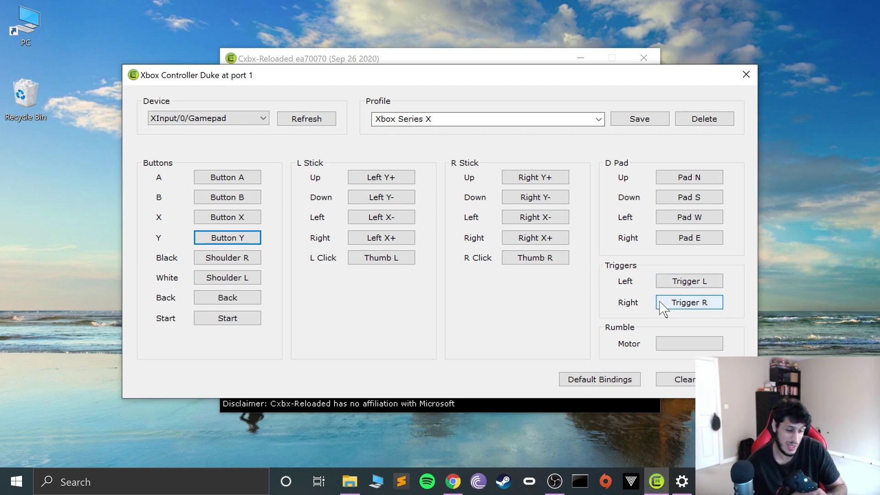
pyautogui.click(214, 256)
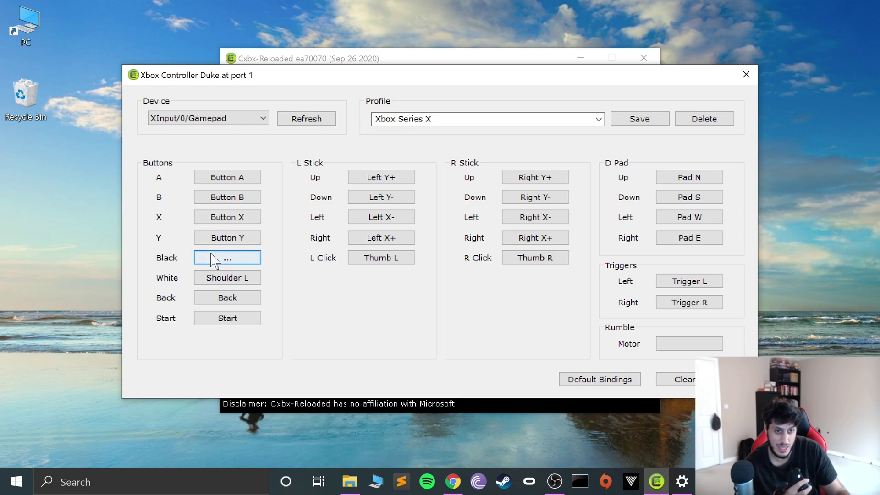
pyautogui.click(224, 279)
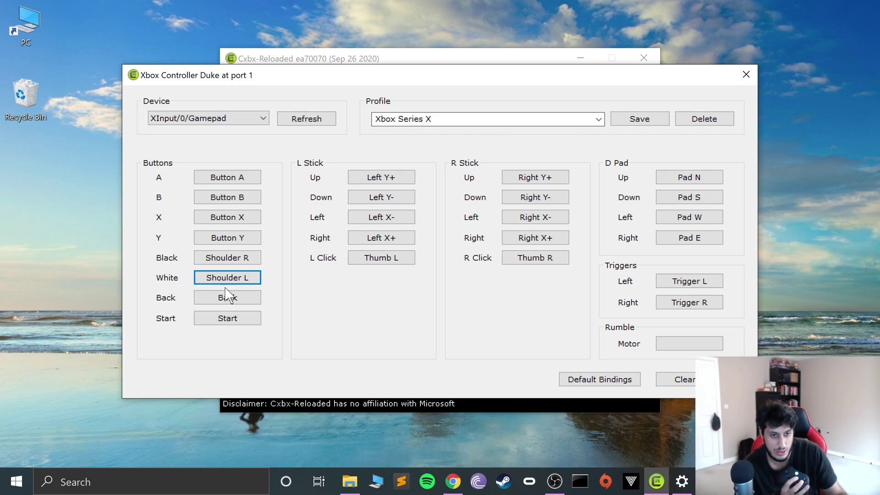
pyautogui.click(220, 320)
pyautogui.click(223, 299)
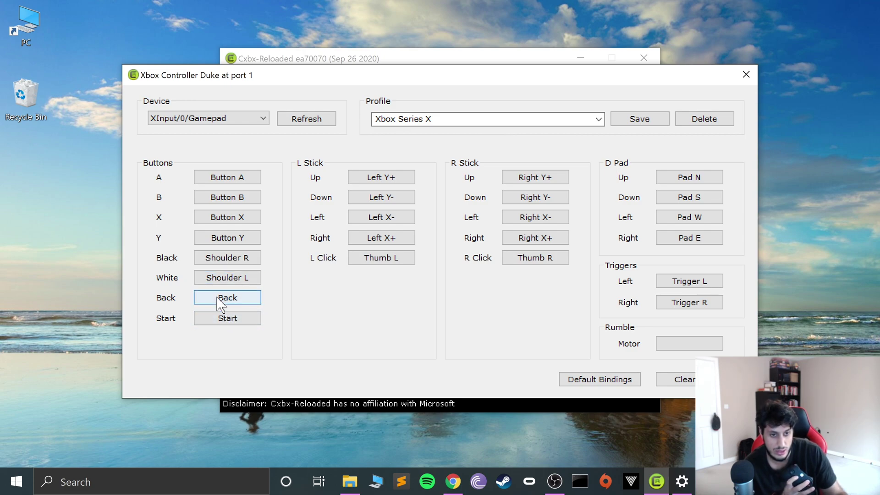
# - Bind the left stick's up, down, left, right and click to Left Y+, Left Y-, Left X-, Left X+ and Thumb L
pyautogui.click(351, 183)
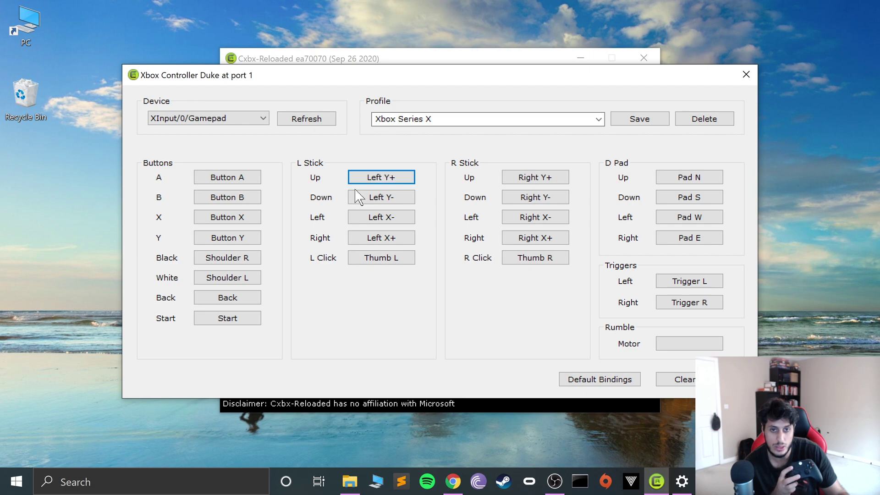
pyautogui.click(358, 198)
pyautogui.click(380, 218)
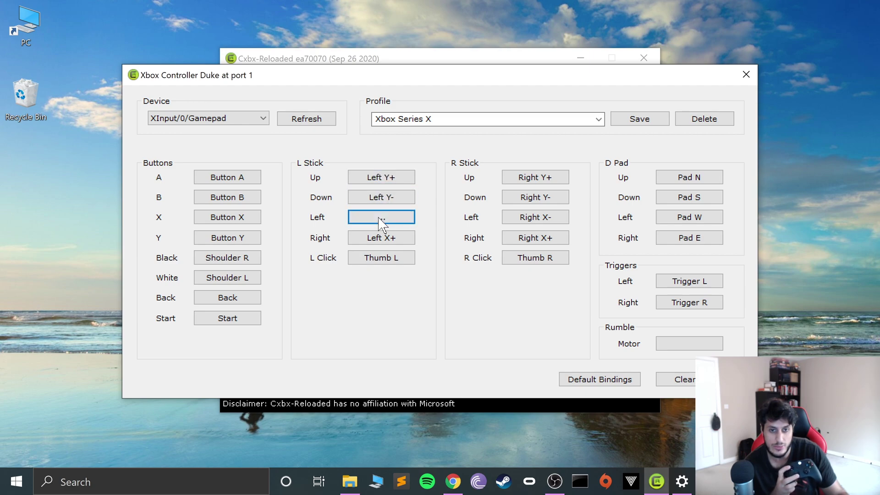
pyautogui.click(380, 238)
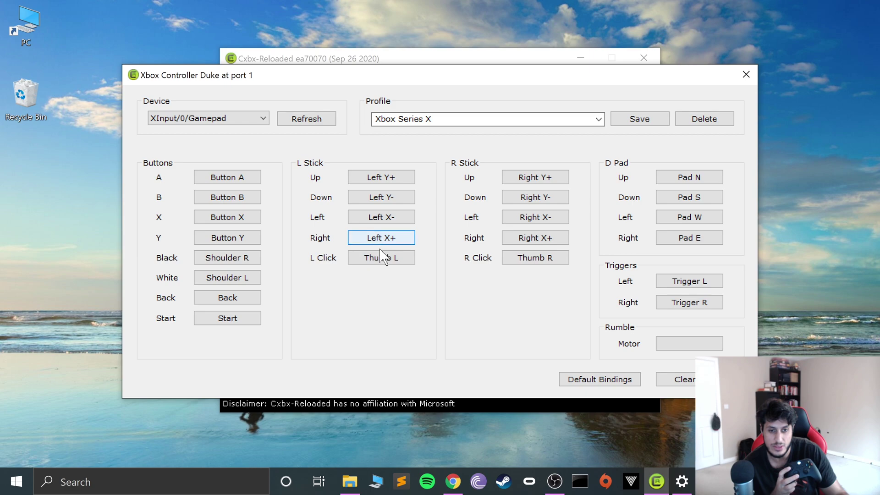
pyautogui.click(380, 261)
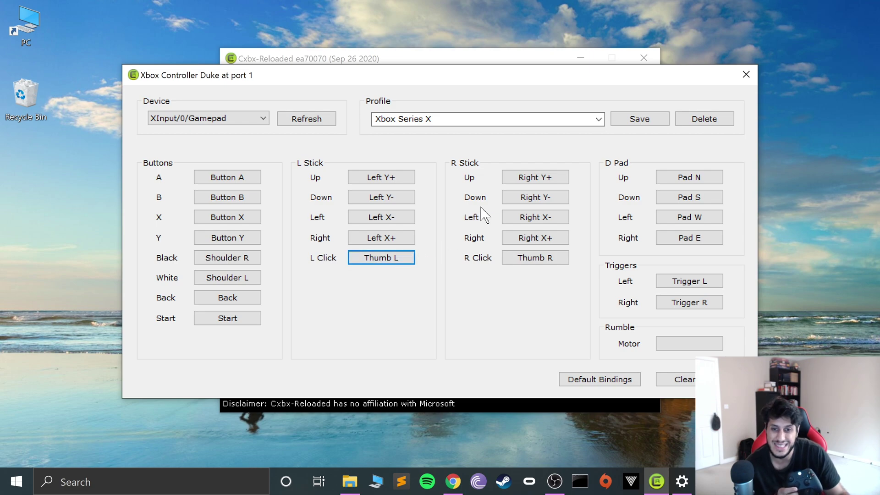
# - Bind the right stick's directions and stick click to the gamepad's Right Y, Right X and Thumb R inputs
pyautogui.click(510, 179)
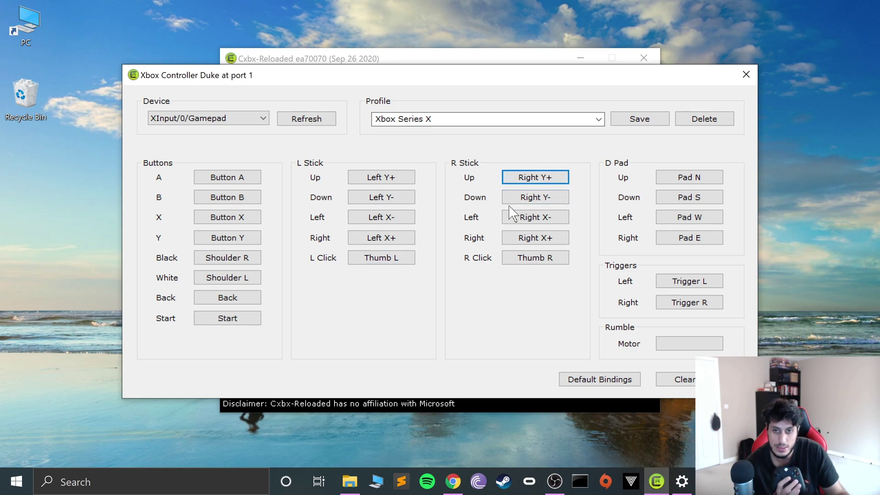
pyautogui.click(519, 219)
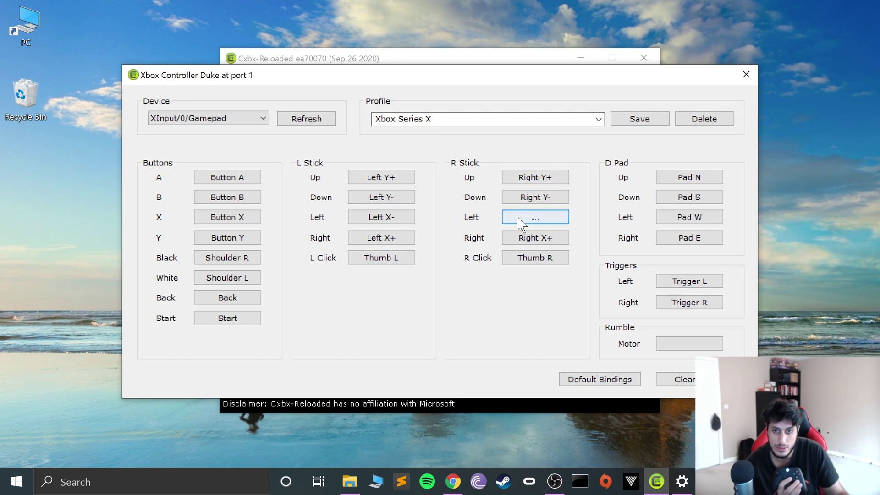
pyautogui.click(521, 237)
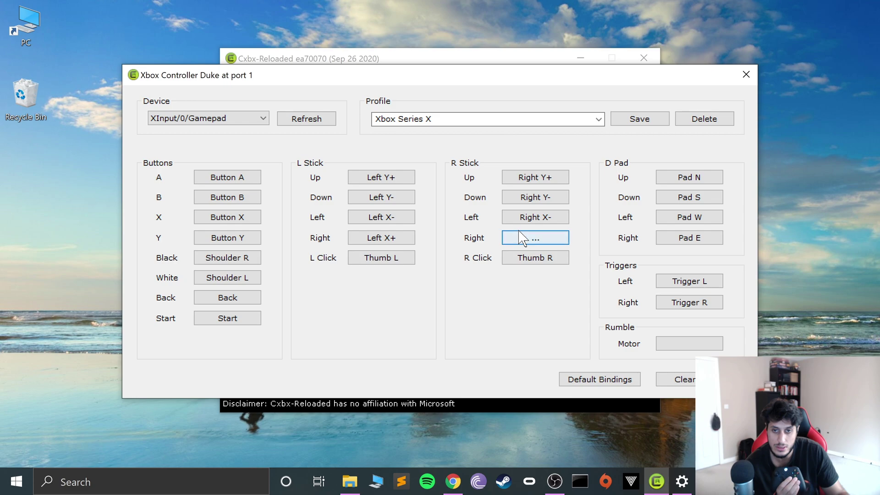
pyautogui.click(530, 263)
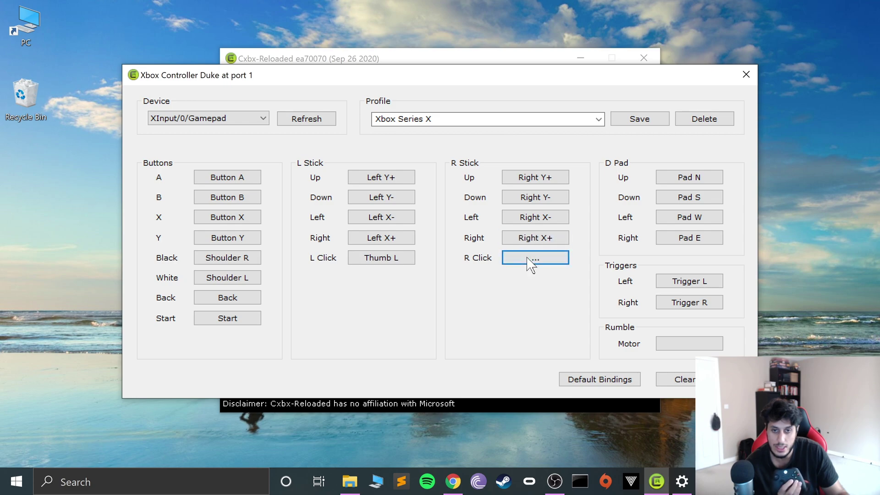
# - Bind the D-pad's up, down, left and right to Pad N, Pad S, Pad W and Pad E
pyautogui.click(659, 179)
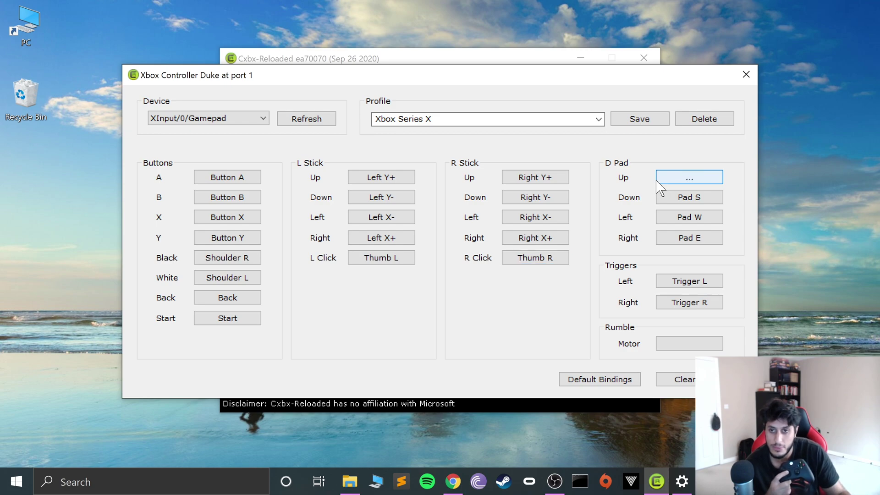
pyautogui.click(686, 198)
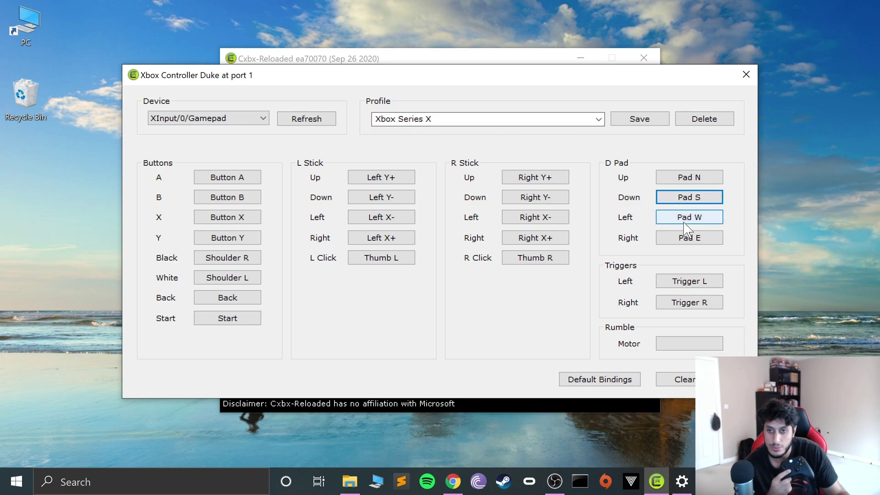
pyautogui.click(683, 219)
pyautogui.click(688, 238)
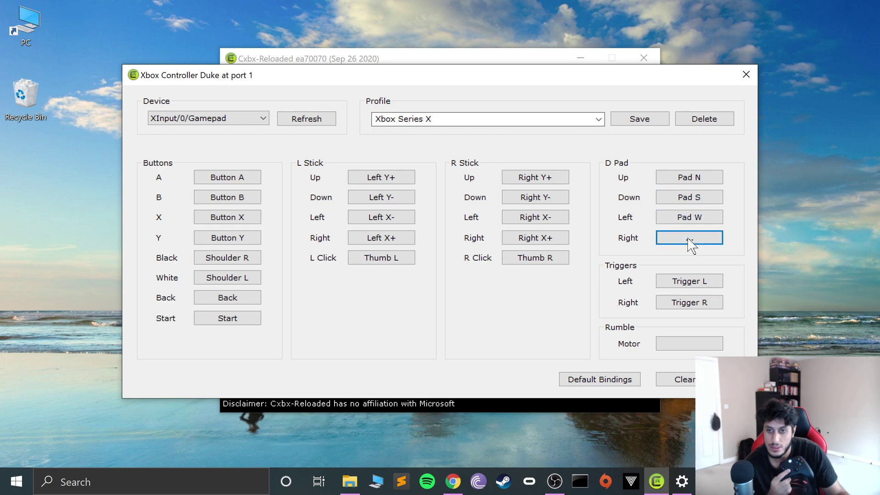
# - Bind the left and right triggers to Trigger L and Trigger R on the gamepad
pyautogui.click(683, 277)
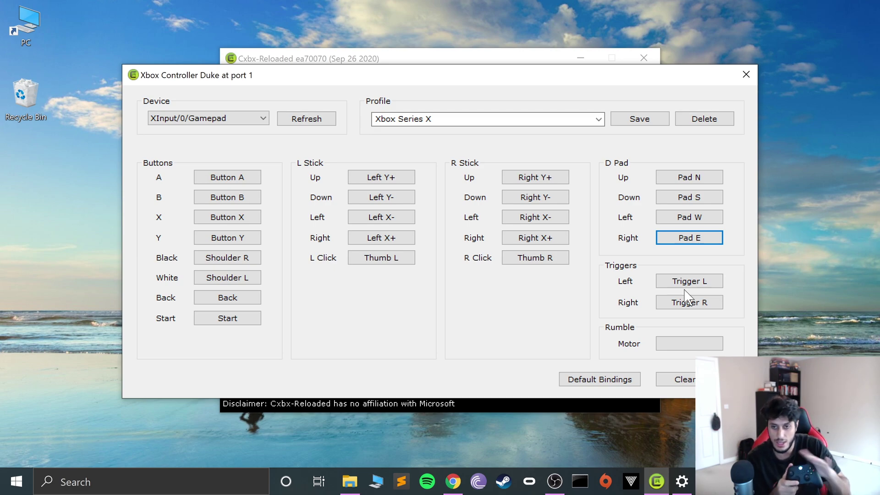
pyautogui.click(686, 282)
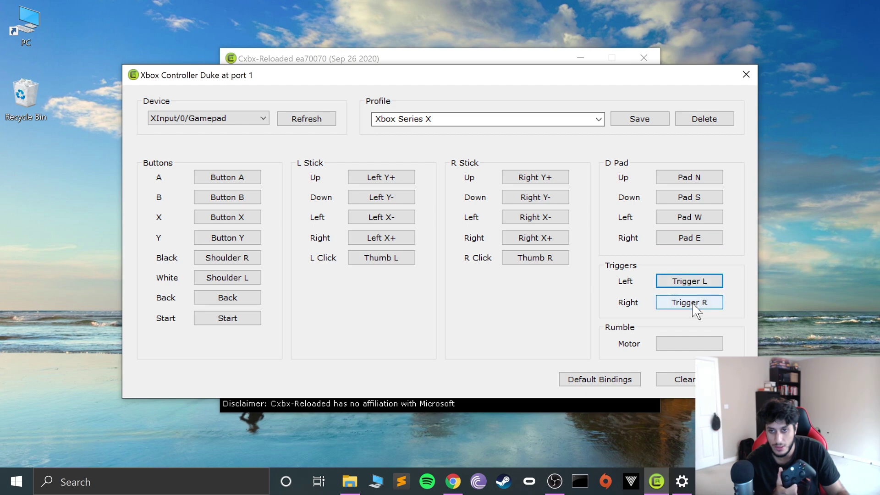
pyautogui.click(693, 304)
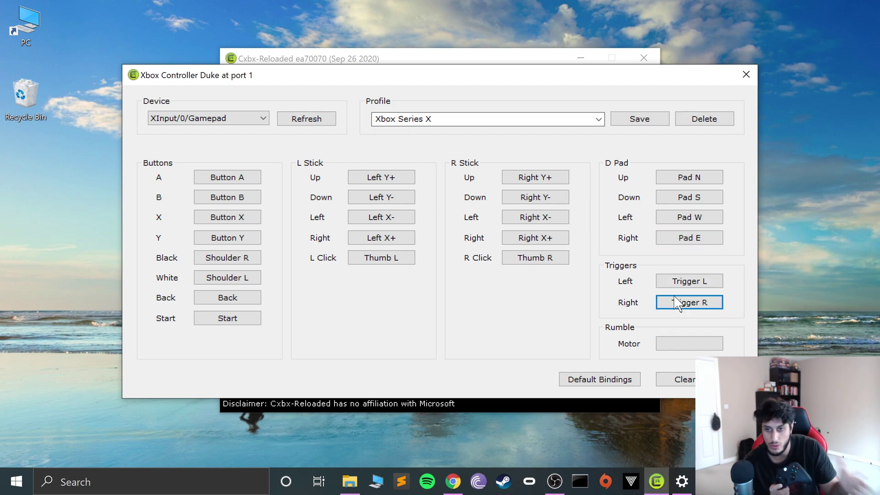
# - Save the Xbox Series X profile and close the controller bindings and the input configuration
pyautogui.click(645, 120)
pyautogui.click(745, 76)
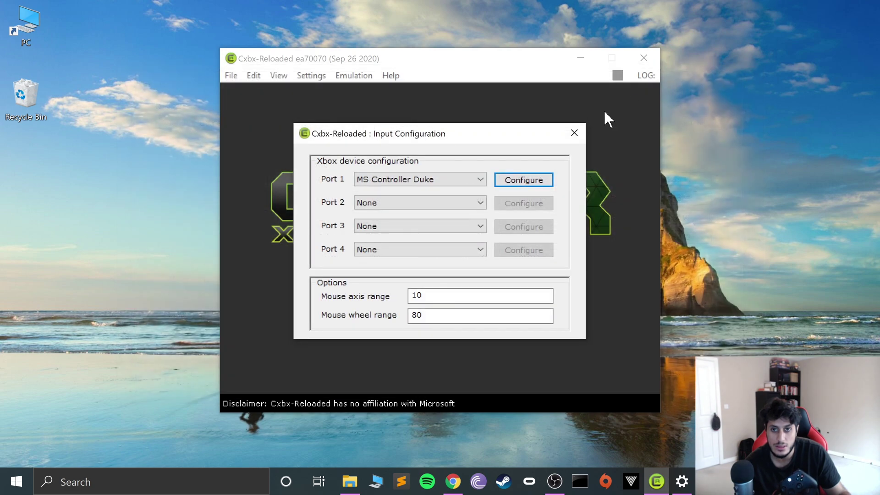
pyautogui.click(574, 132)
# - Reopen the port 1 controller bindings to check the list of saved profiles, and close the input configuration again
pyautogui.click(311, 76)
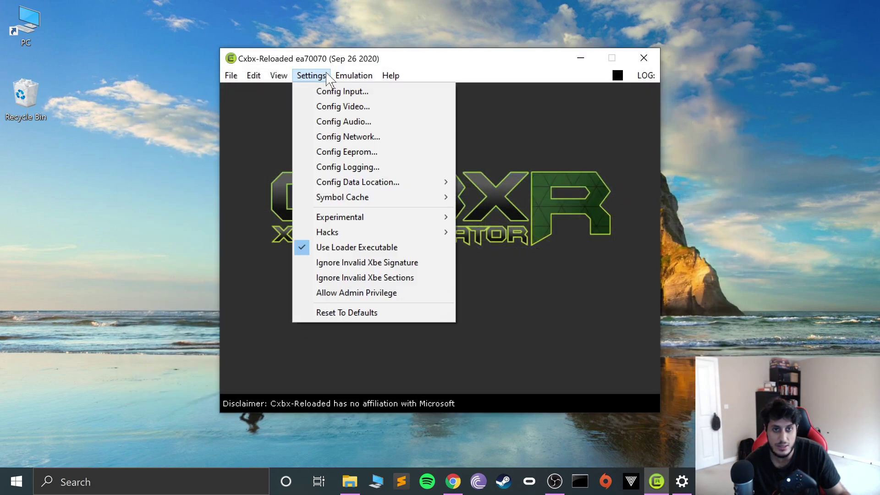
pyautogui.click(345, 90)
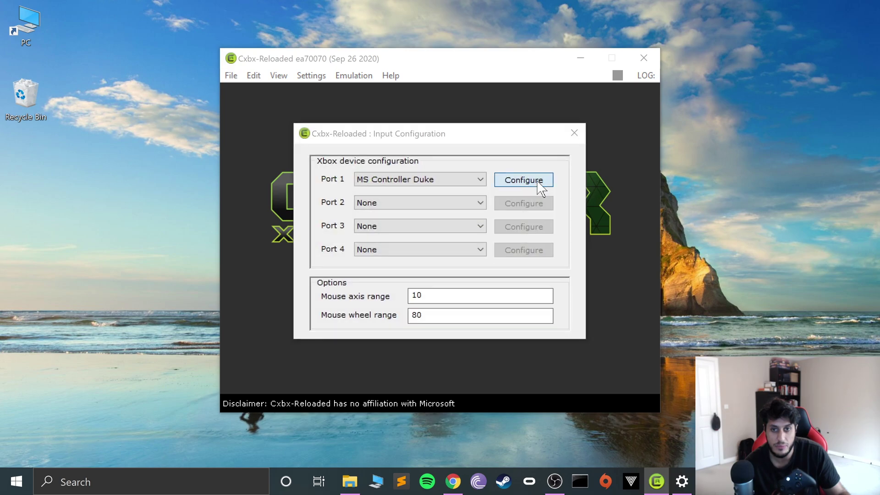
pyautogui.click(540, 183)
pyautogui.click(598, 119)
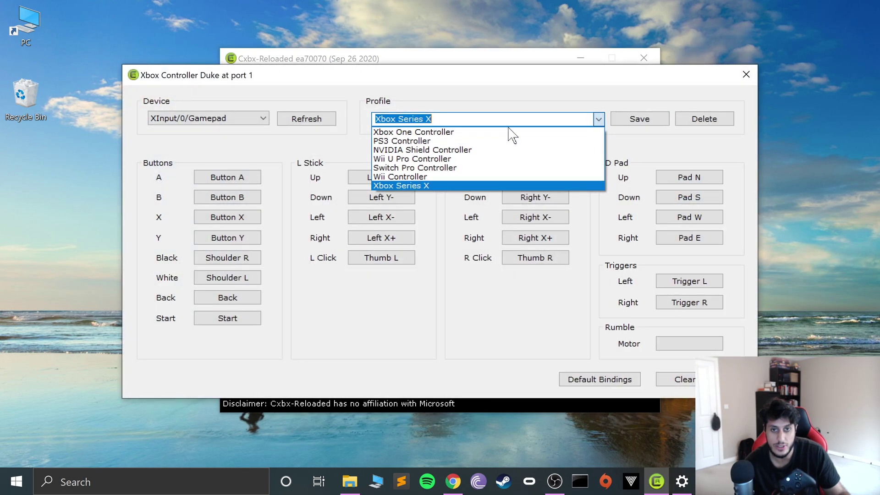
pyautogui.click(695, 100)
pyautogui.click(746, 75)
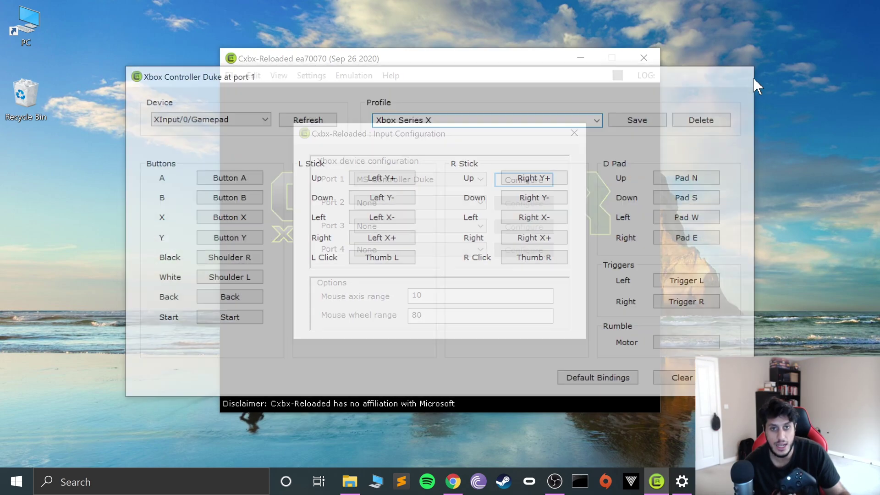
pyautogui.click(574, 127)
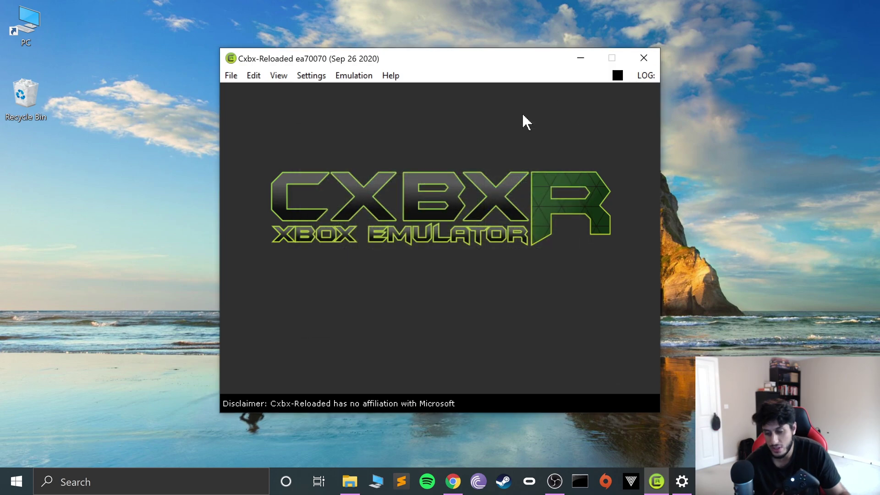
# - Load the Shrek 2 default.xbe from the recently used Xbe files
pyautogui.click(232, 76)
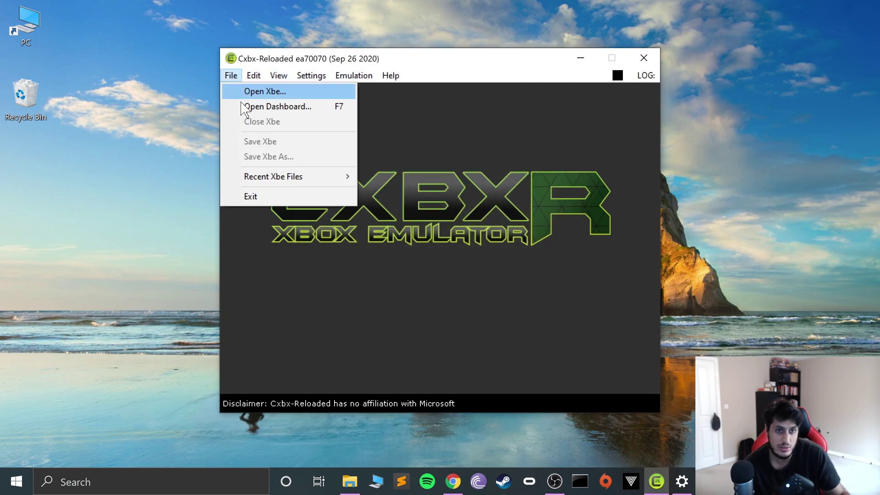
pyautogui.moveTo(275, 176)
pyautogui.click(408, 179)
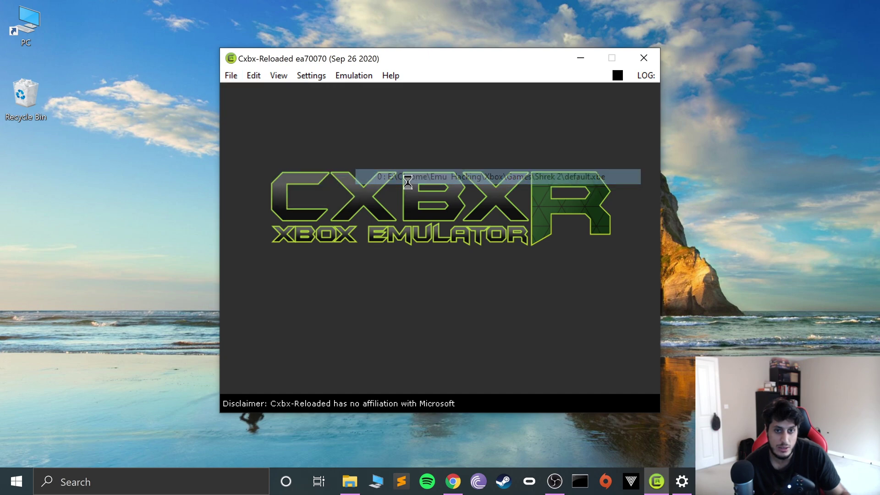
pyautogui.click(488, 314)
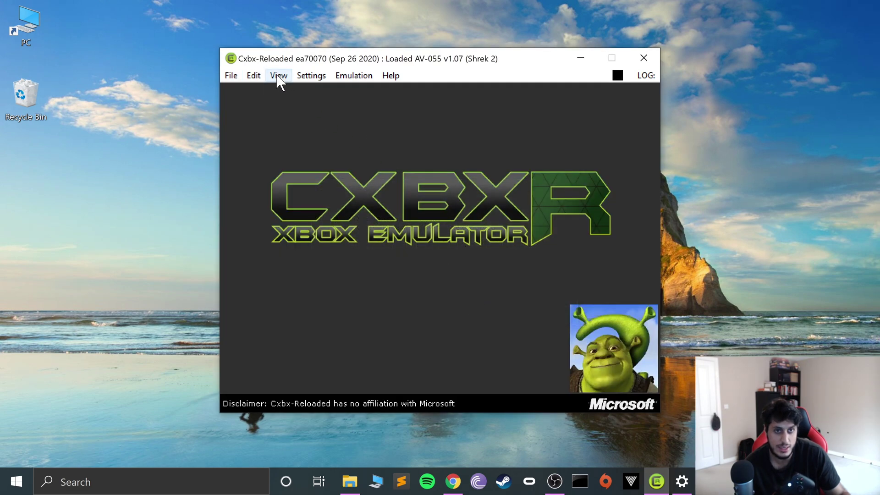
# - Start emulating Shrek 2 and choose New Game on its title screen
pyautogui.click(231, 75)
pyautogui.click(354, 76)
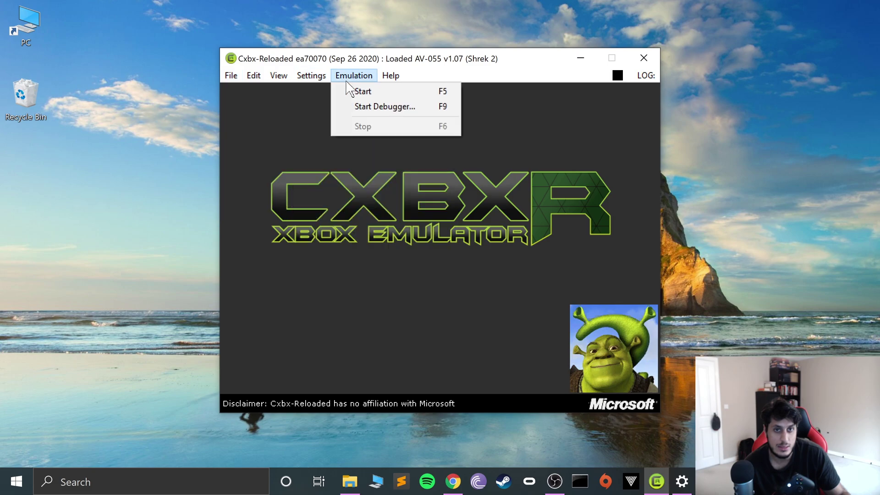
pyautogui.click(365, 93)
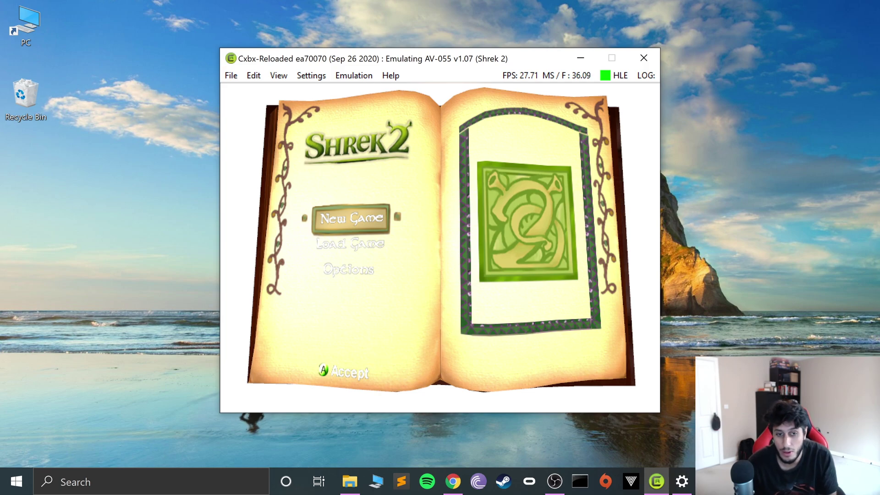
pyautogui.press('Return')
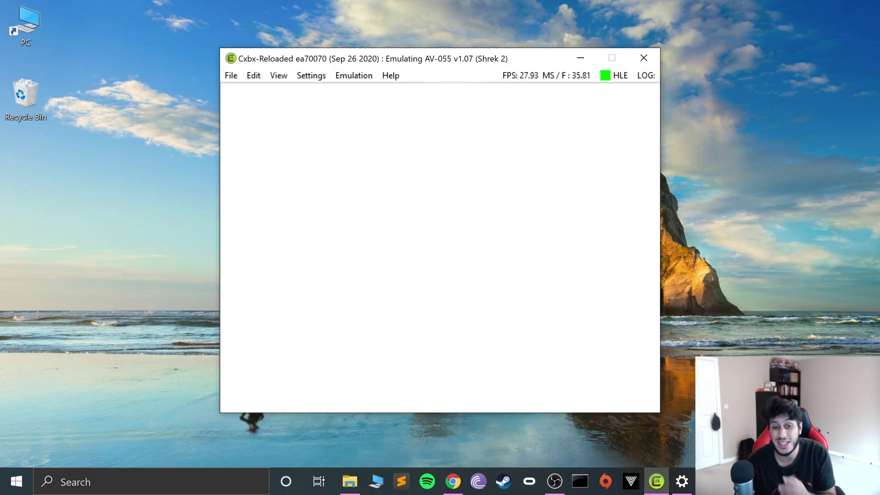